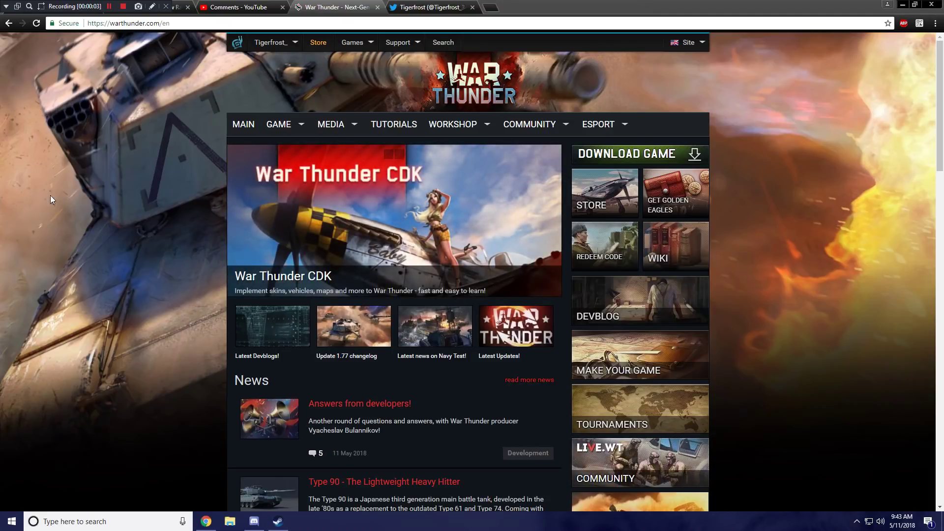
Set Bandicam's auto-complete recording limit to 3 h 35 min 30 s and close Bandicam
left_click(857, 521)
left_click(857, 482)
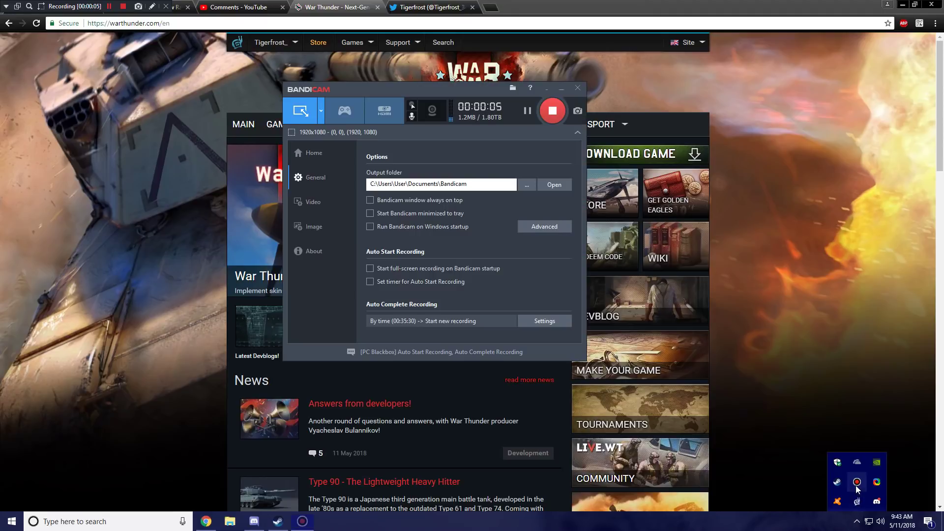
left_click(536, 320)
left_click(502, 182)
type("3")
left_click(452, 255)
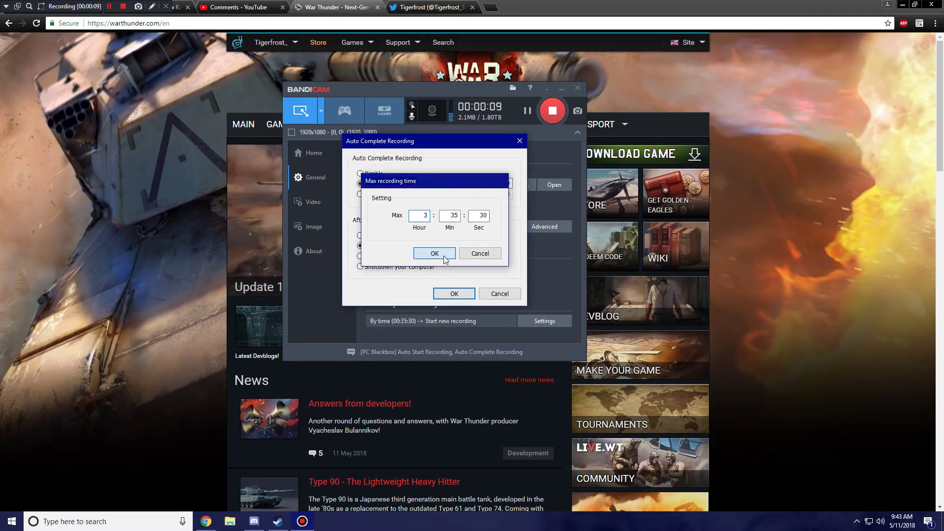
left_click(455, 294)
left_click(562, 89)
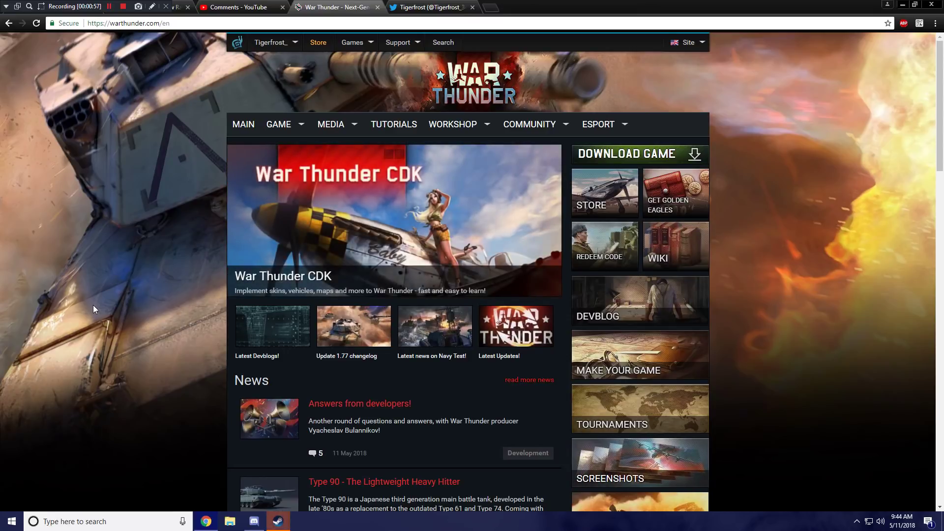
Open 'Answers from developers!', highlight the producer's name, and jump into the Q&A list
left_click(323, 403)
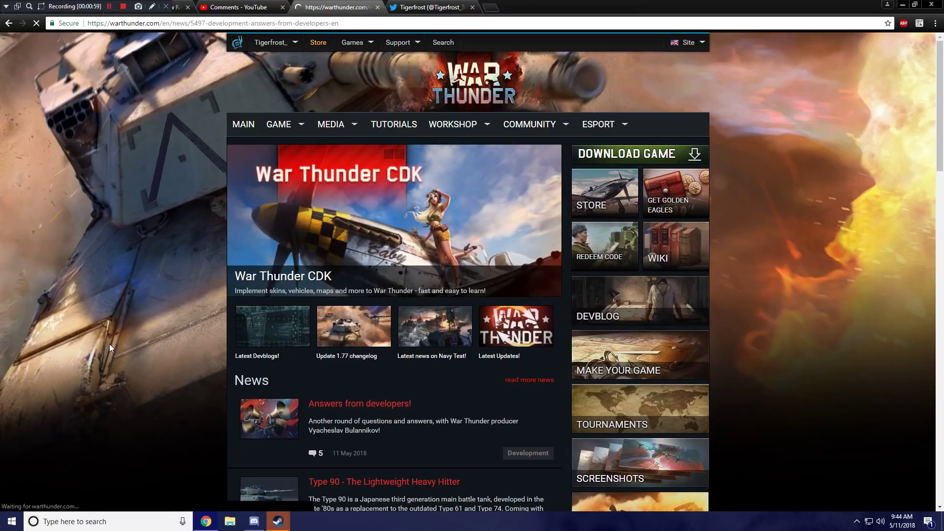
scroll(155, 231, "down", 3)
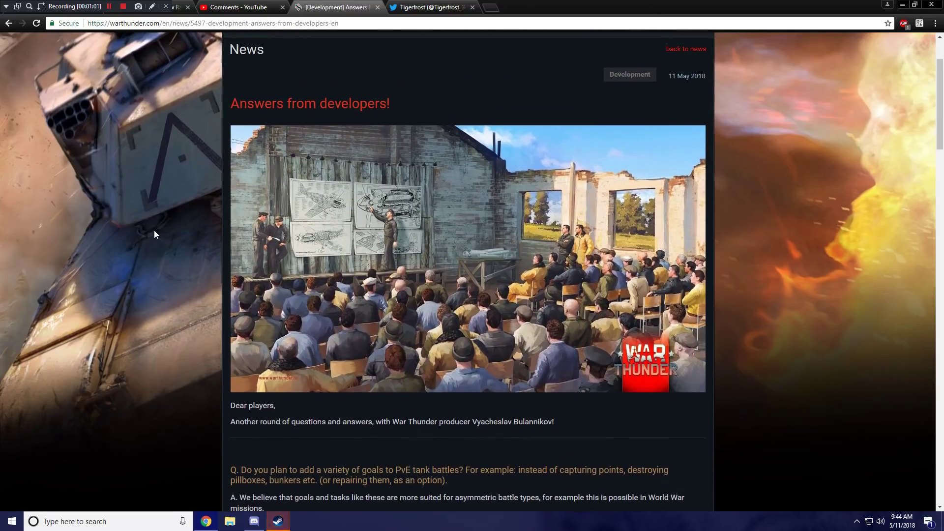
scroll(155, 231, "up", 1)
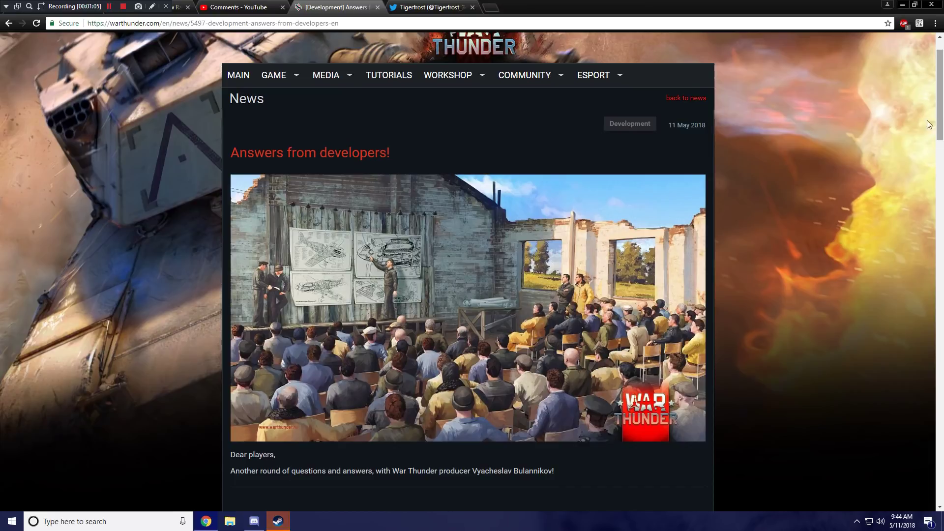
left_click_drag(473, 471, 555, 471)
left_click(554, 470)
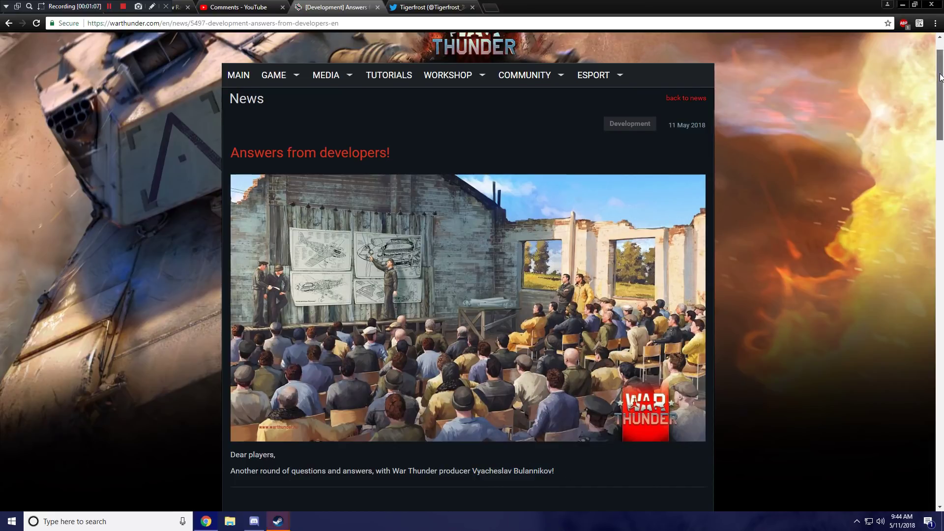
mouse_move(941, 89)
left_mouse_down()
mouse_move(943, 303)
mouse_move(931, 77)
left_mouse_up()
left_click_drag(941, 84, 941, 89)
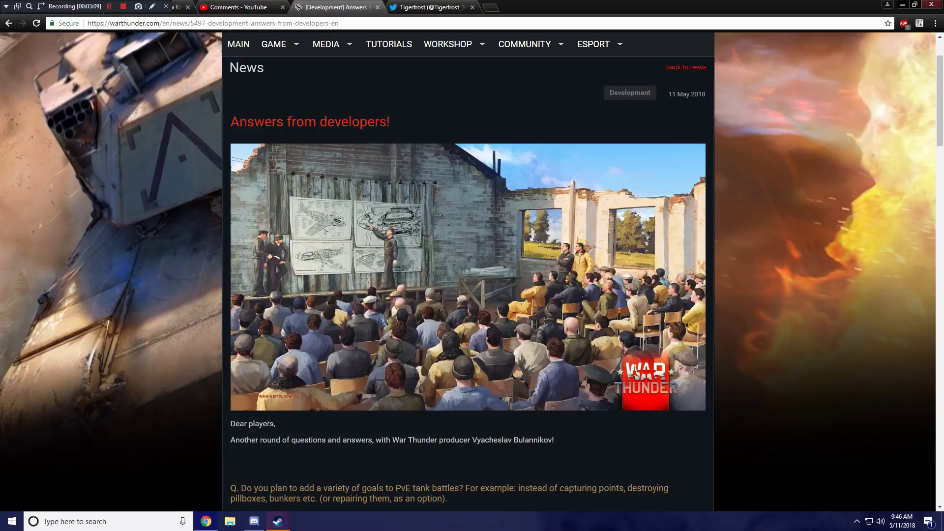
left_click_drag(942, 79, 943, 87)
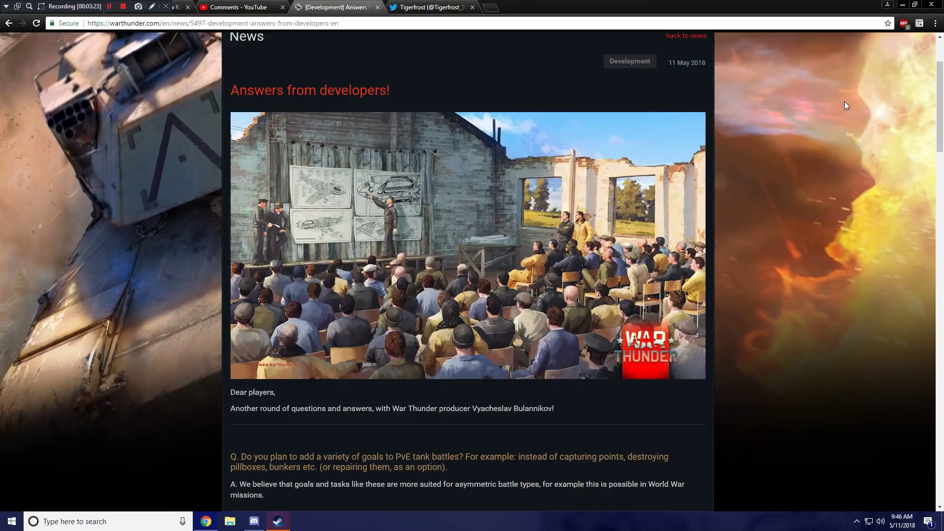
left_click_drag(940, 98, 940, 103)
scroll(930, 119, "down", 1)
scroll(916, 129, "up", 1)
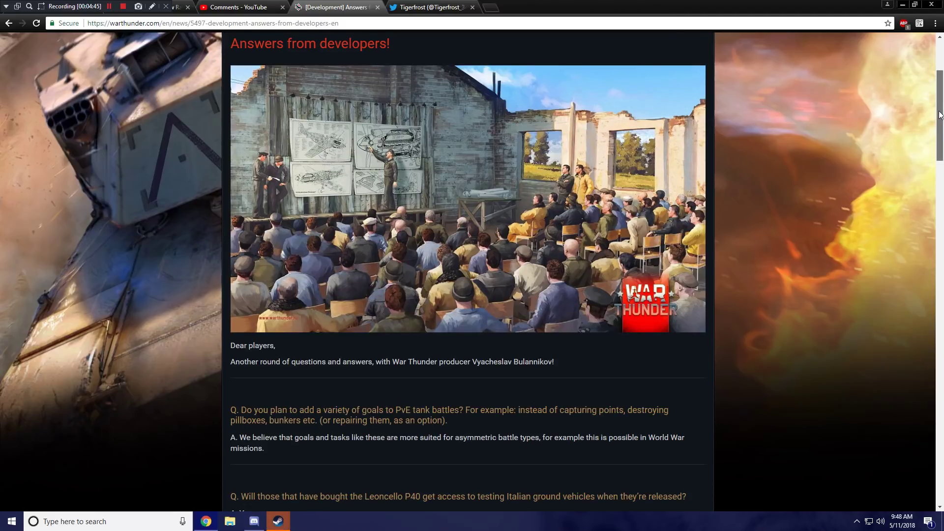
left_click_drag(940, 112, 940, 114)
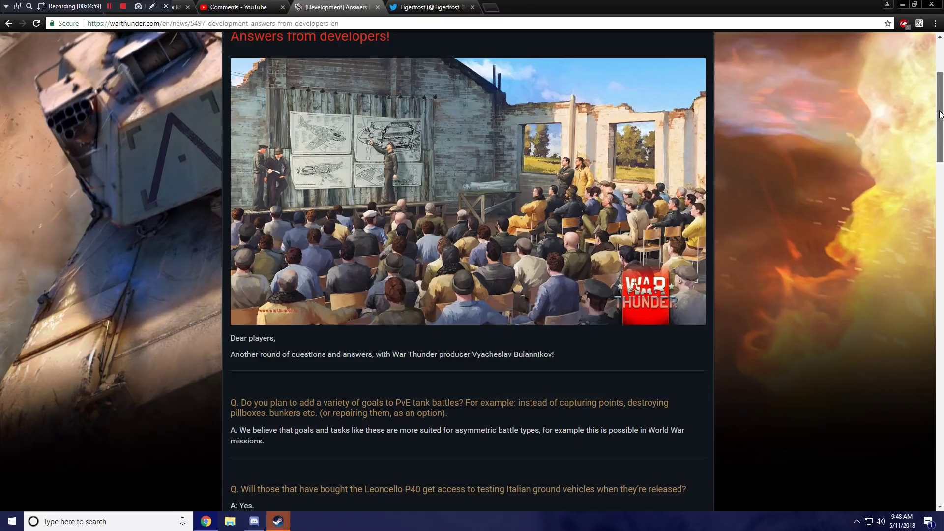
left_click_drag(941, 114, 850, 156)
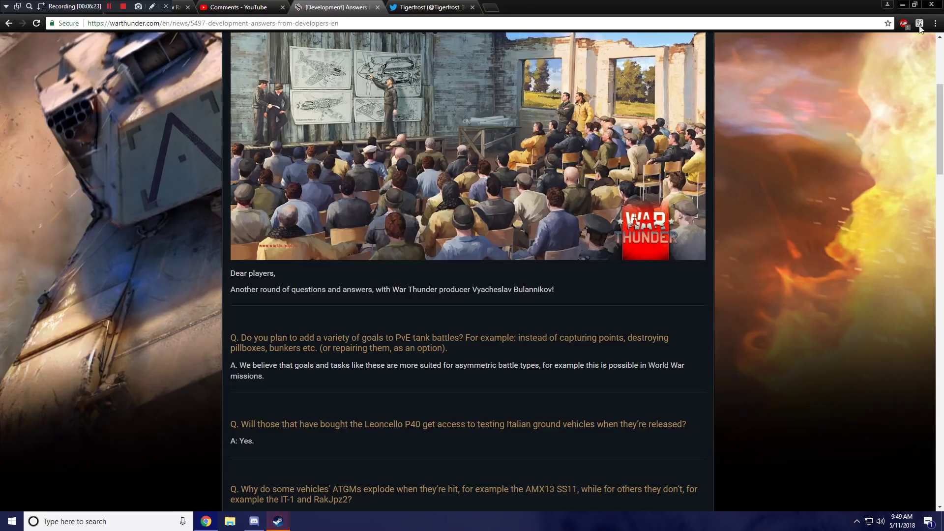
left_click_drag(941, 93, 943, 98)
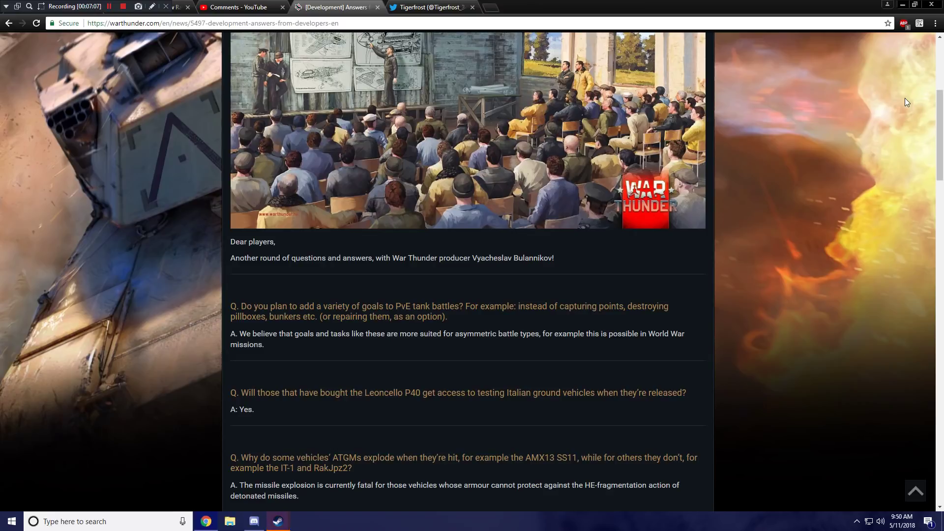
left_click_drag(941, 113, 943, 121)
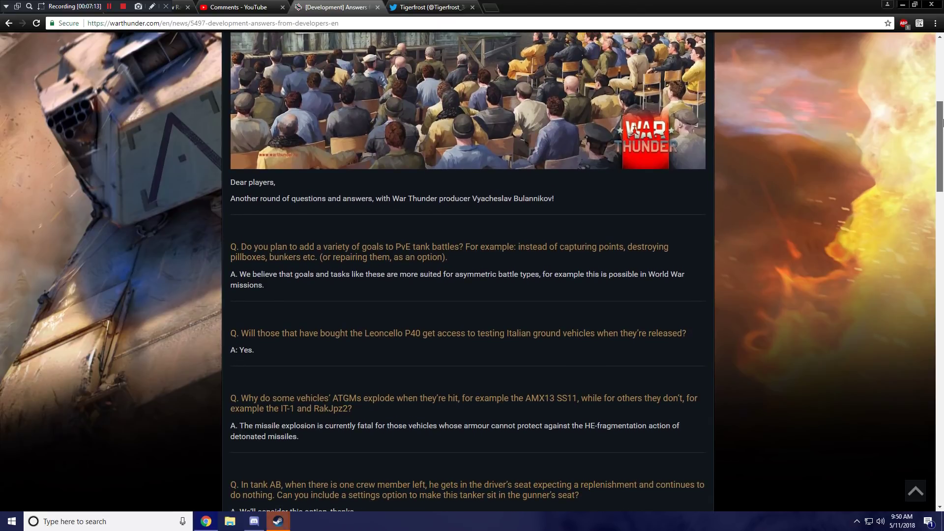
left_click_drag(942, 122, 942, 121)
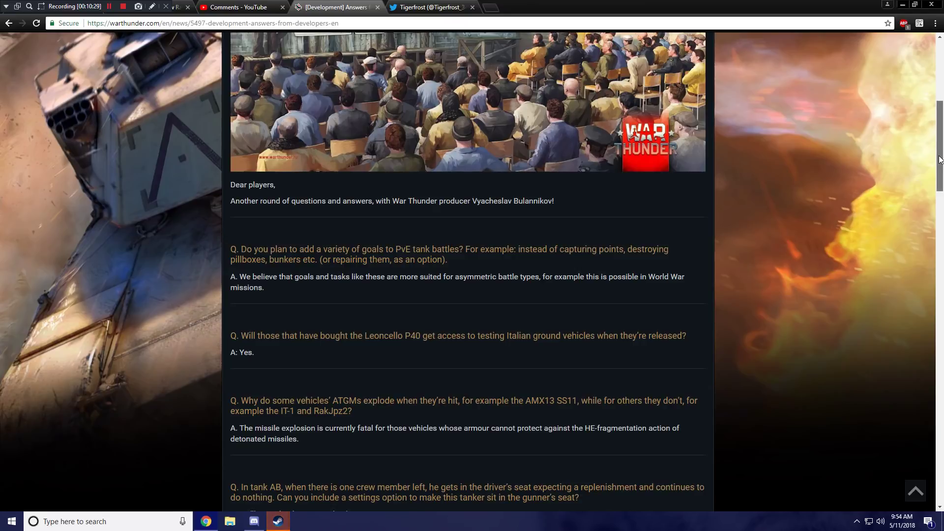
scroll(811, 185, "down", 1)
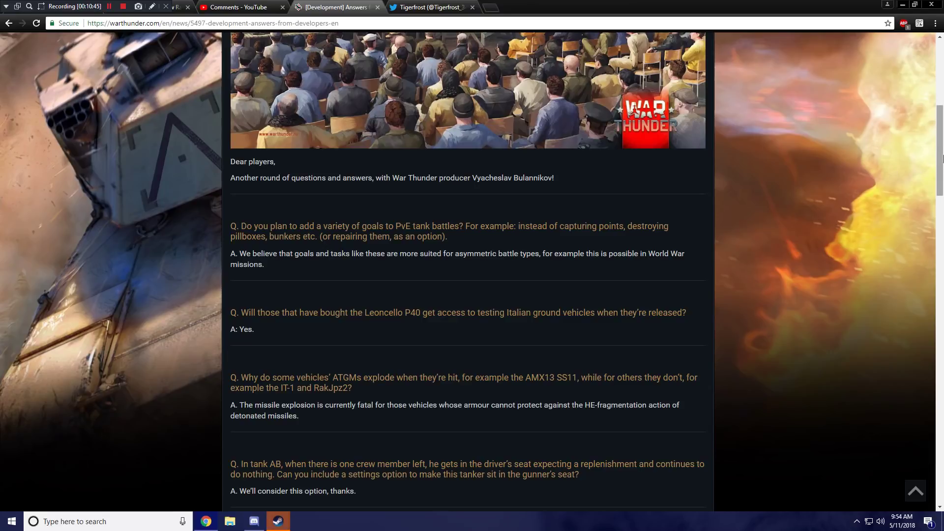
left_click_drag(941, 158, 943, 164)
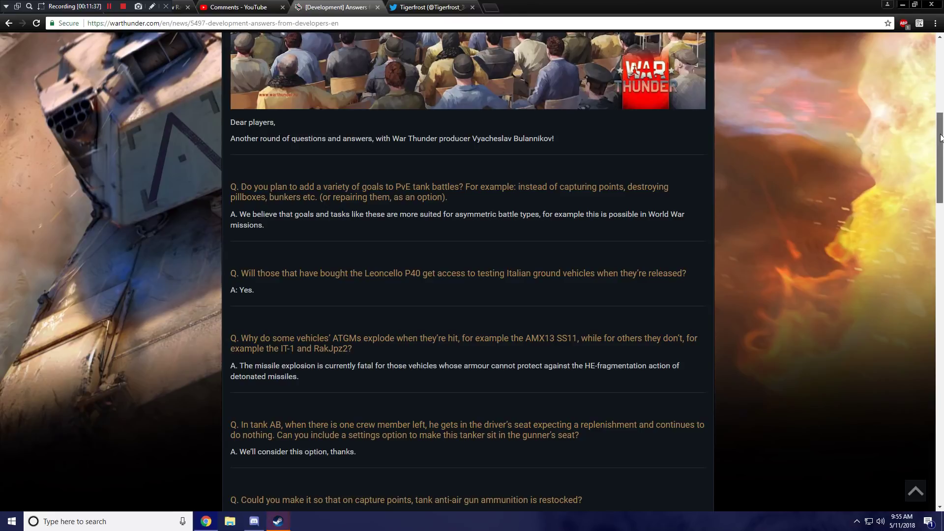
left_click_drag(942, 137, 941, 141)
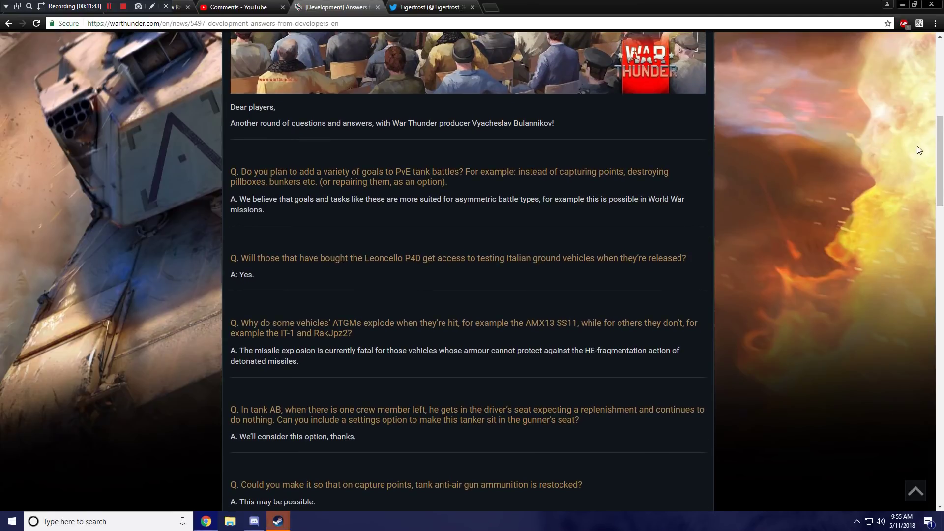
left_click_drag(940, 140, 941, 154)
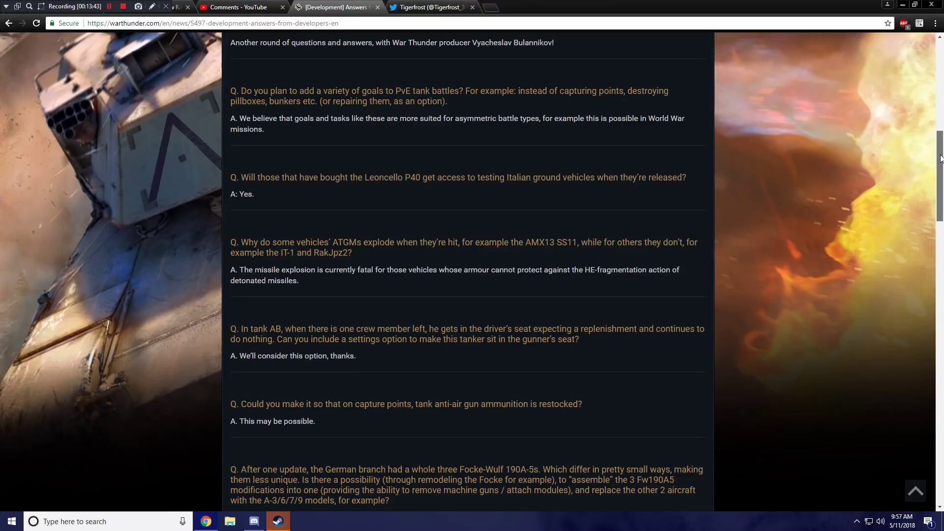
scroll(878, 166, "down", 1)
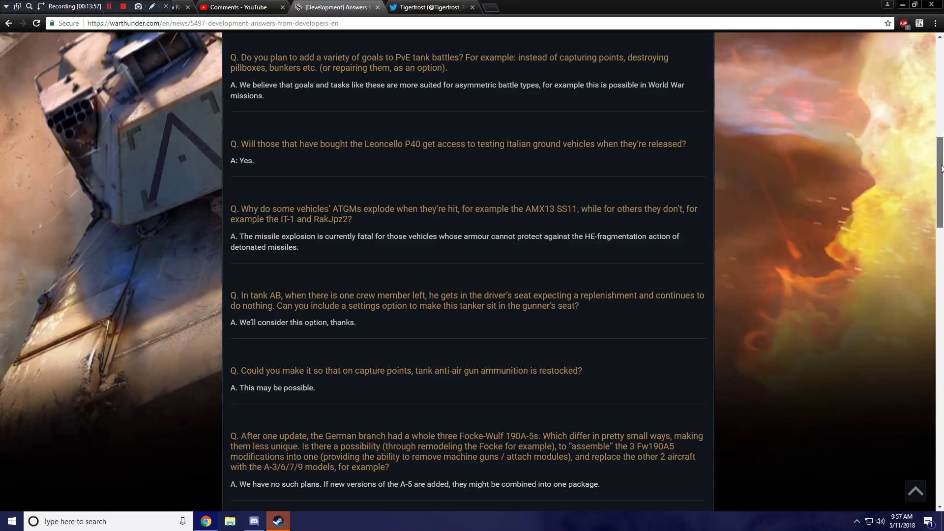
left_click_drag(942, 170, 942, 175)
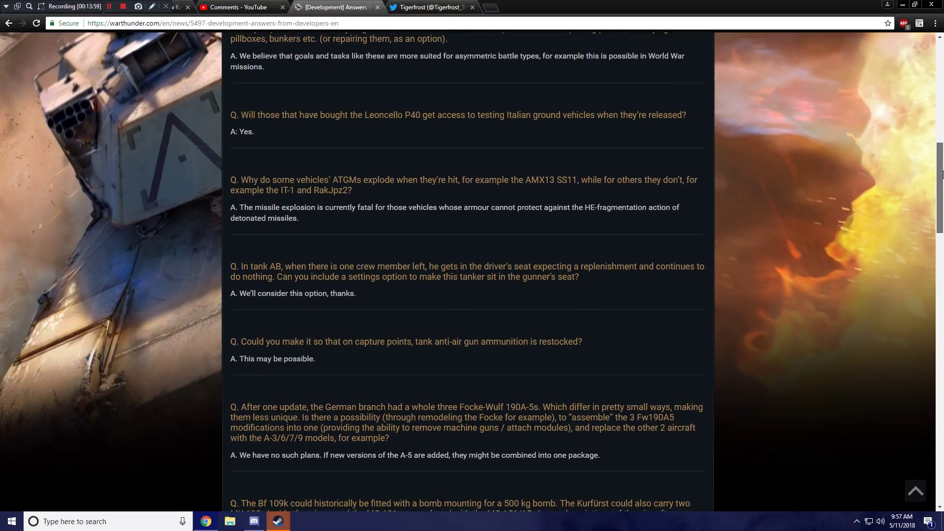
left_click_drag(943, 174, 943, 179)
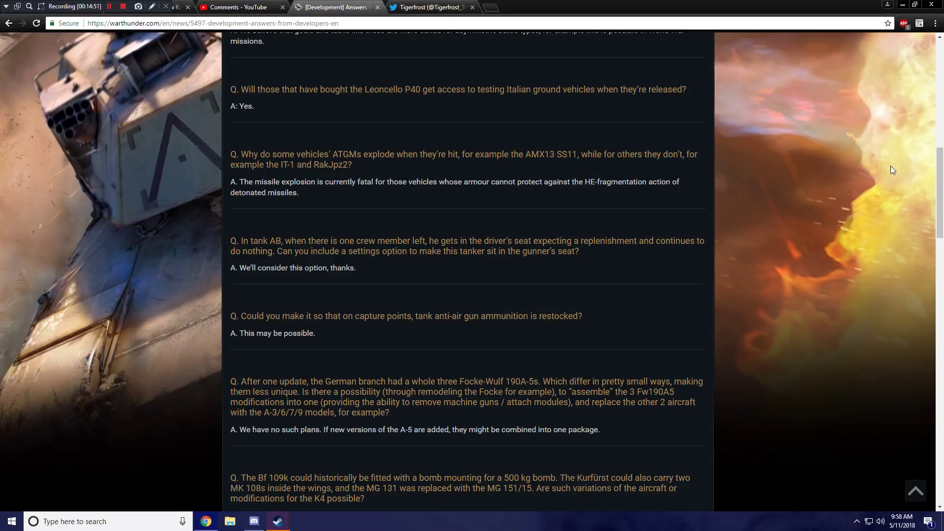
left_click_drag(942, 164, 942, 175)
View the Bf 109K wing-cannon example photo in a new tab, then return to the article
middle_click(251, 458)
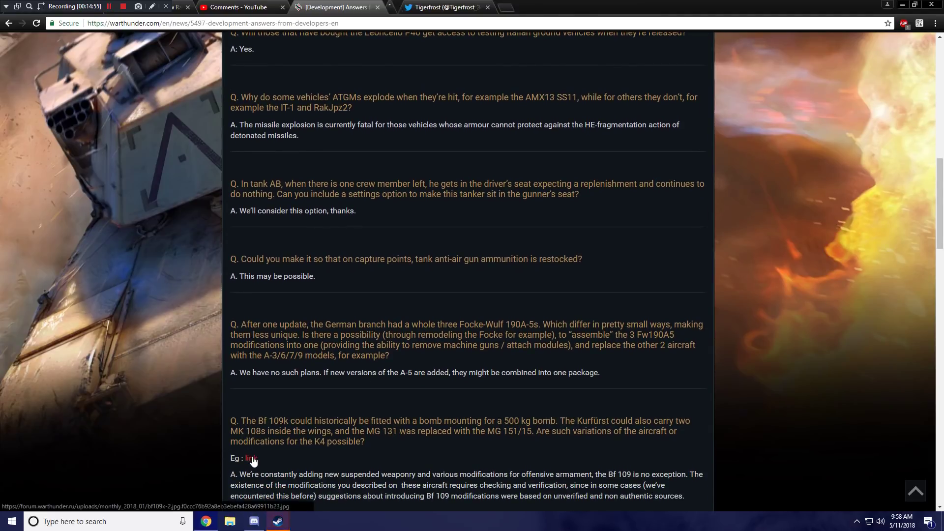
left_click(419, 6)
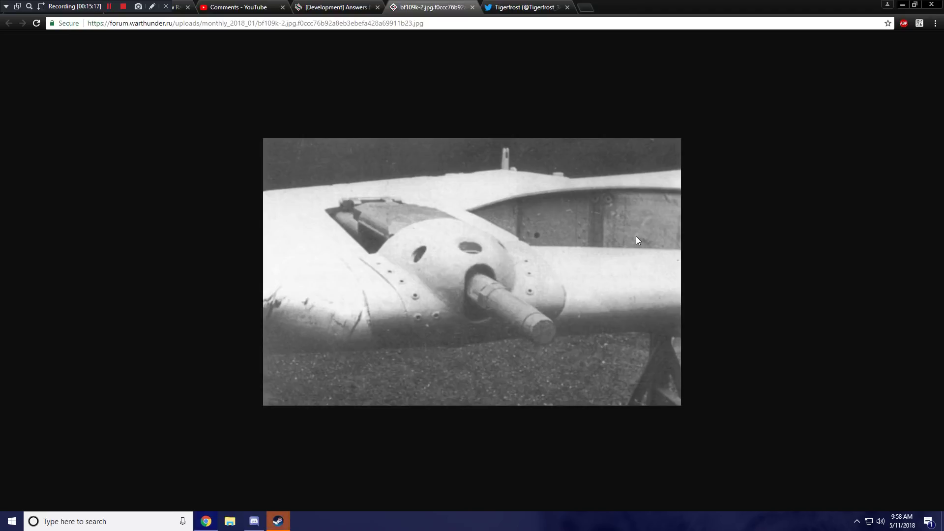
left_click(355, 7)
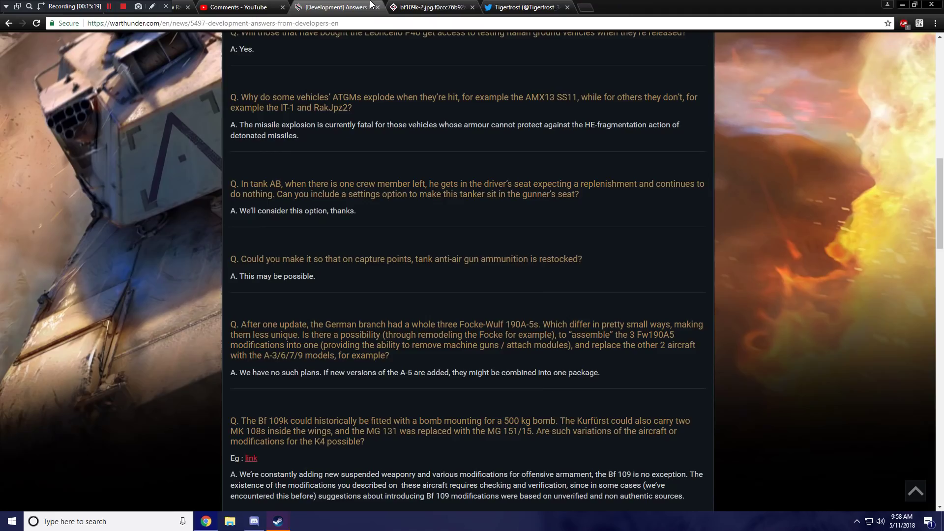
Close the bf109k-2.jpg tab and select 'Polikarpov TIS (MA)' in the next question
left_click(472, 6)
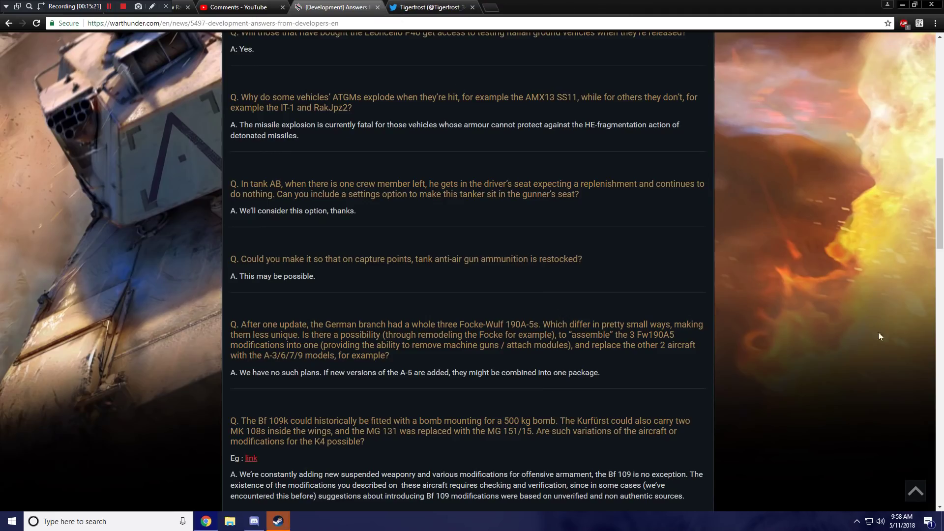
left_click_drag(941, 207, 942, 209)
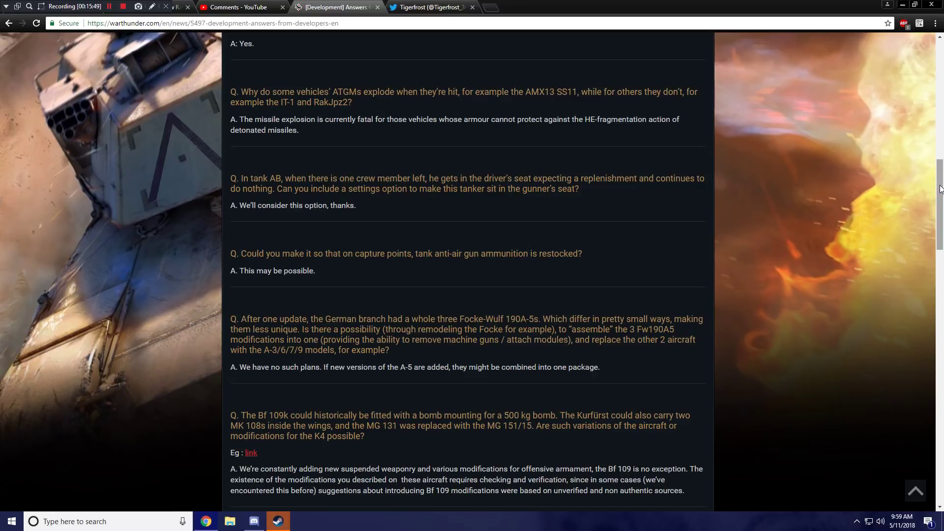
left_click_drag(941, 189, 939, 196)
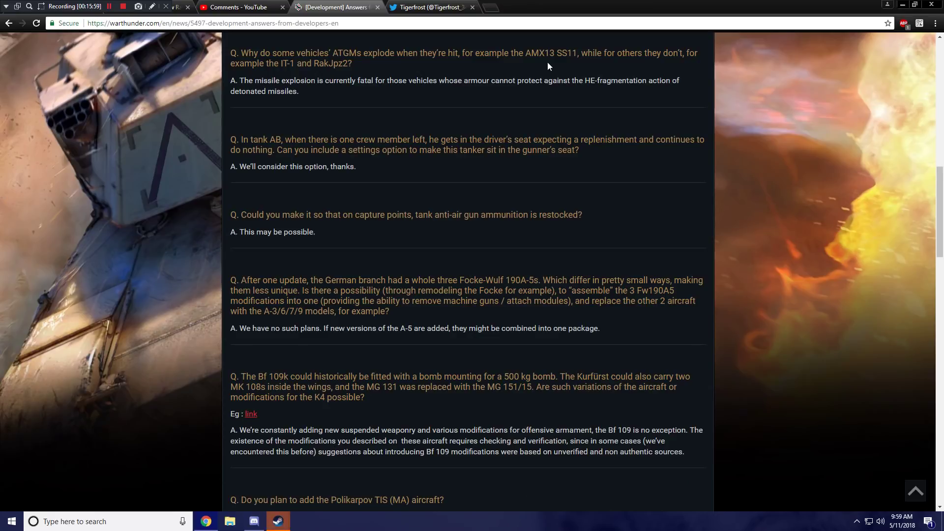
mouse_move(331, 500)
left_mouse_down()
mouse_move(402, 509)
mouse_move(405, 488)
left_mouse_up()
scroll(500, 471, "up", 1)
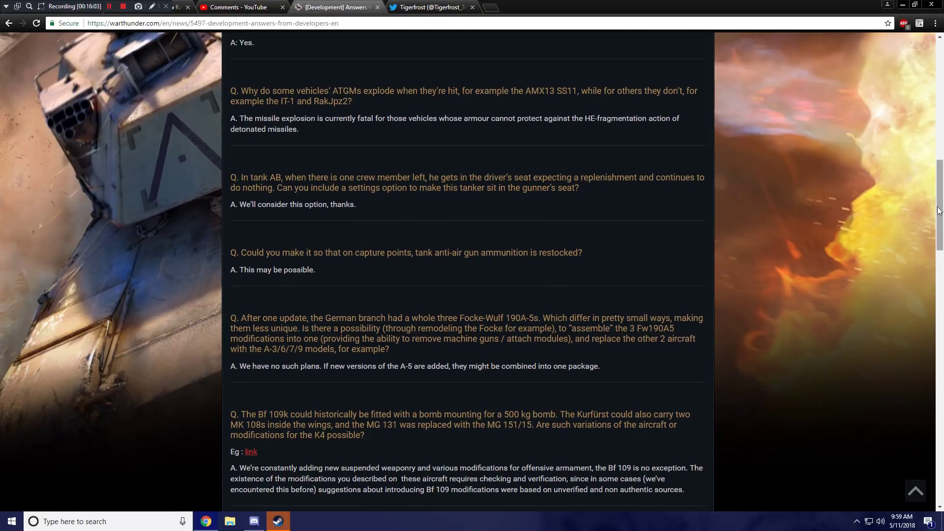
scroll(520, 411, "down", 1)
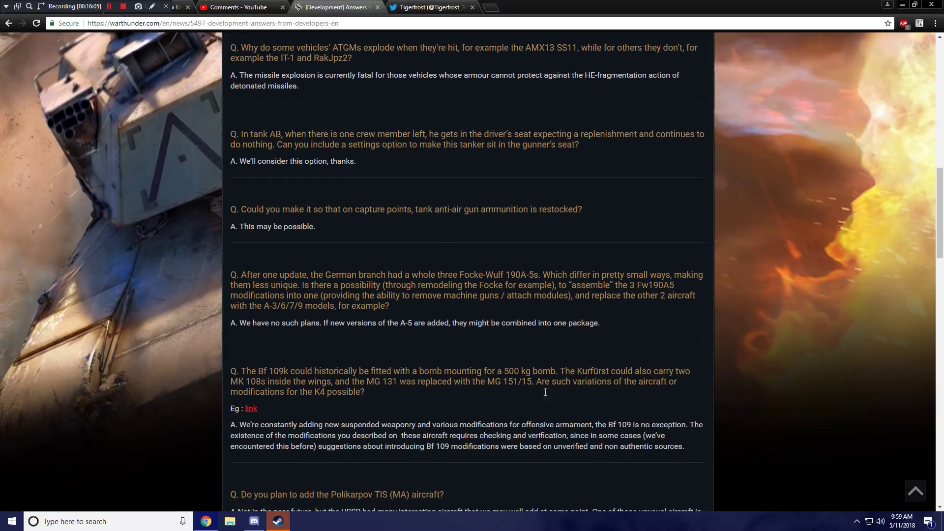
left_click_drag(410, 494, 331, 493)
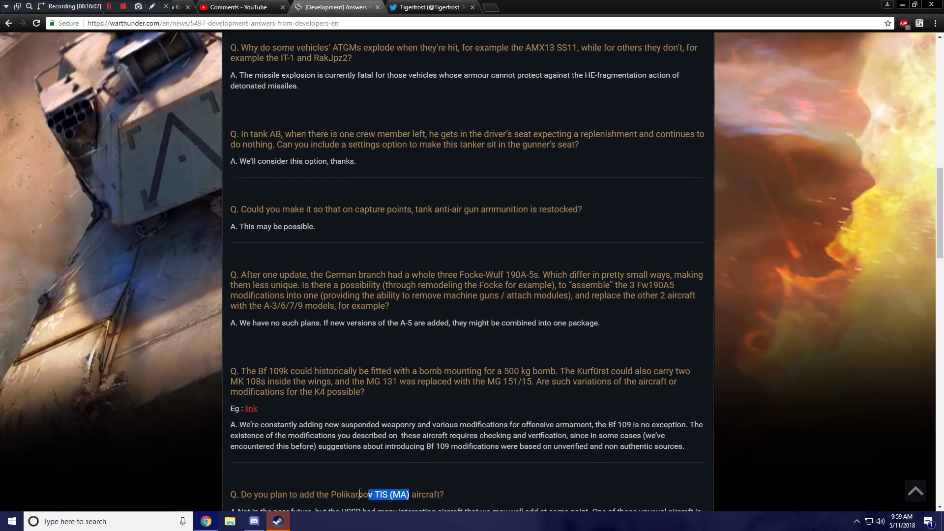
Image-search 'Polikarpov TIS (MA)' on Google, enlarge the black-and-white photo, then return to the article
right_click(332, 494)
left_click(354, 447)
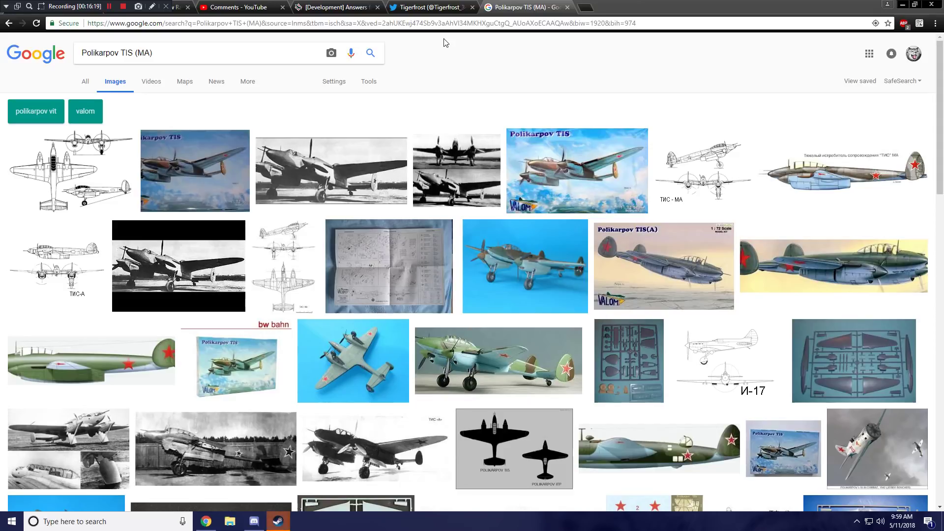
left_click(330, 156)
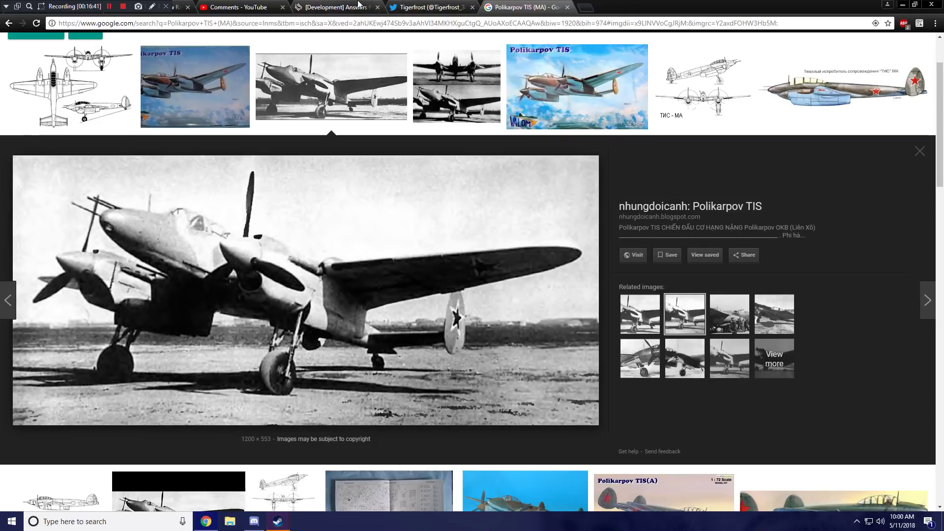
left_click(332, 7)
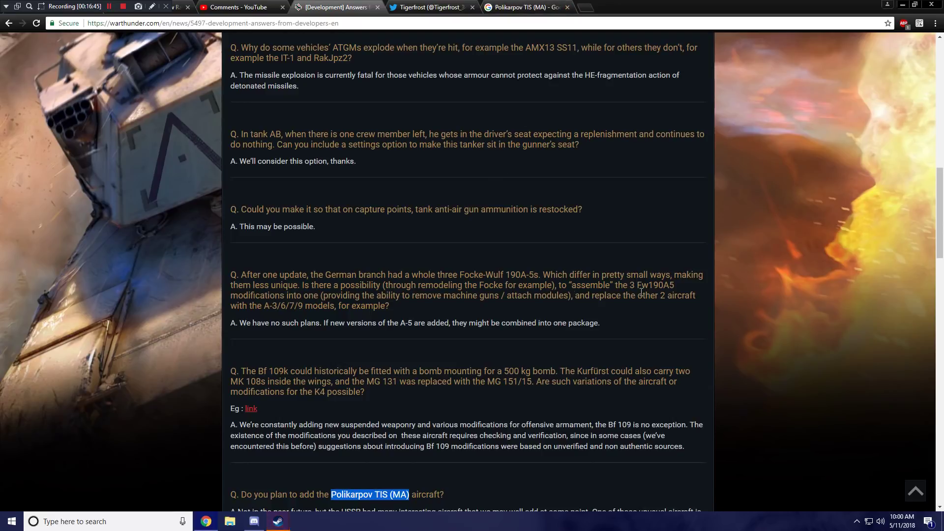
left_click(677, 350)
left_click_drag(942, 214, 941, 218)
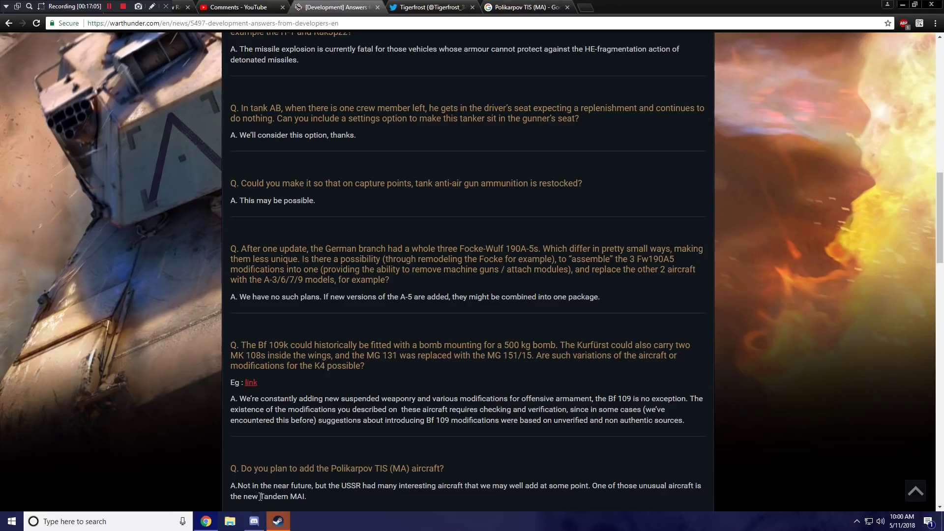
left_click_drag(260, 497, 303, 496)
left_click(339, 498)
left_click_drag(231, 486, 275, 489)
left_click(275, 489)
left_click_drag(941, 215, 941, 224)
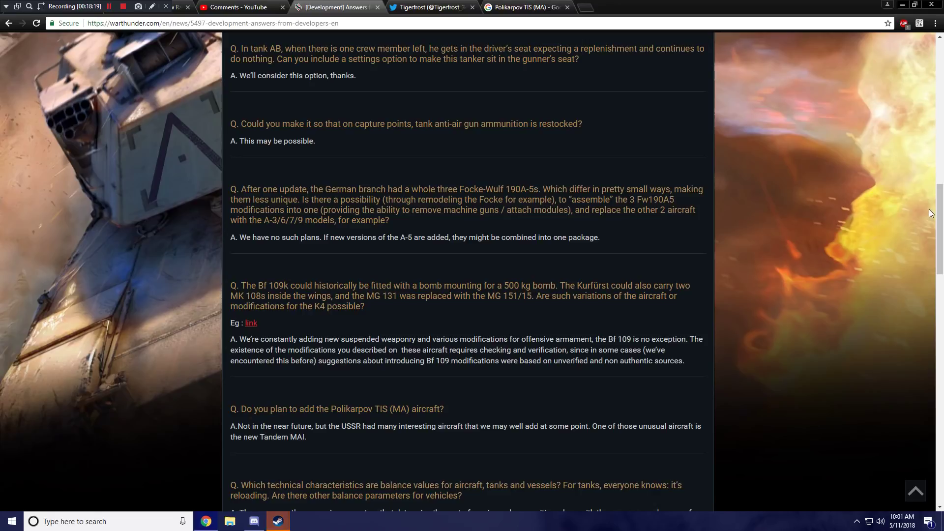
left_click_drag(941, 235, 941, 240)
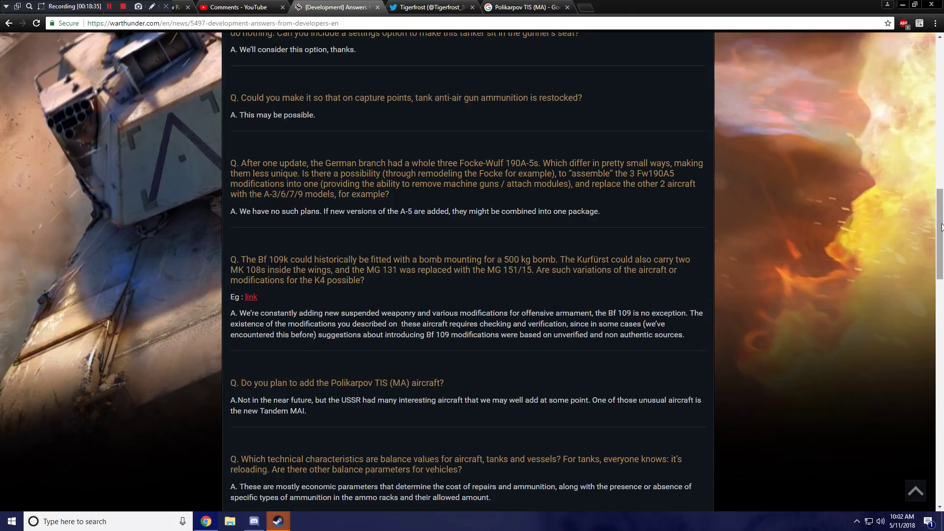
scroll(940, 233, "down", 1)
left_click_drag(940, 233, 941, 243)
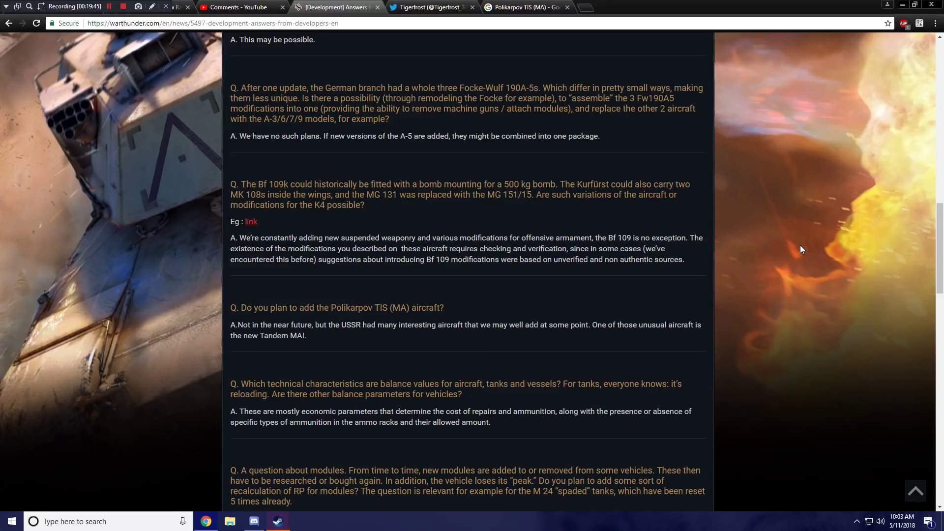
left_click_drag(939, 222, 939, 229)
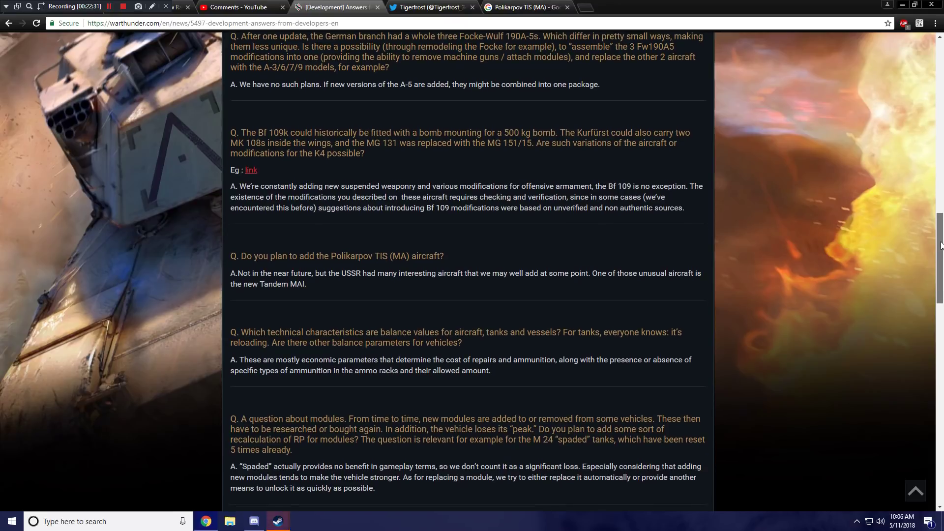
left_click_drag(942, 243, 941, 255)
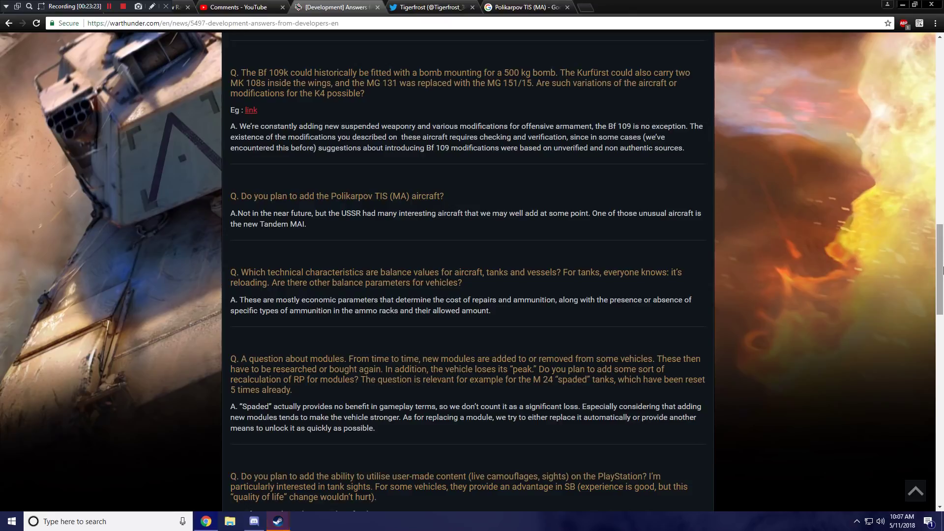
left_click_drag(943, 271, 943, 275)
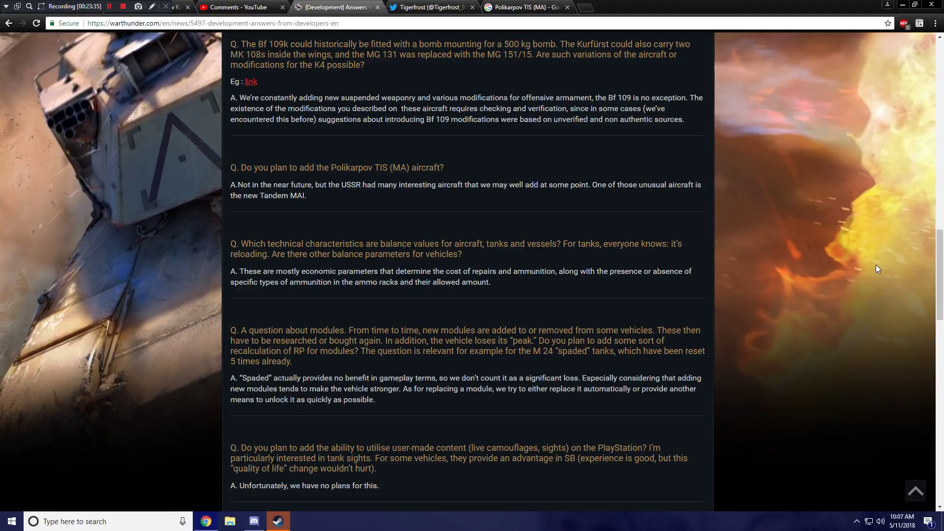
left_click_drag(942, 297, 943, 300)
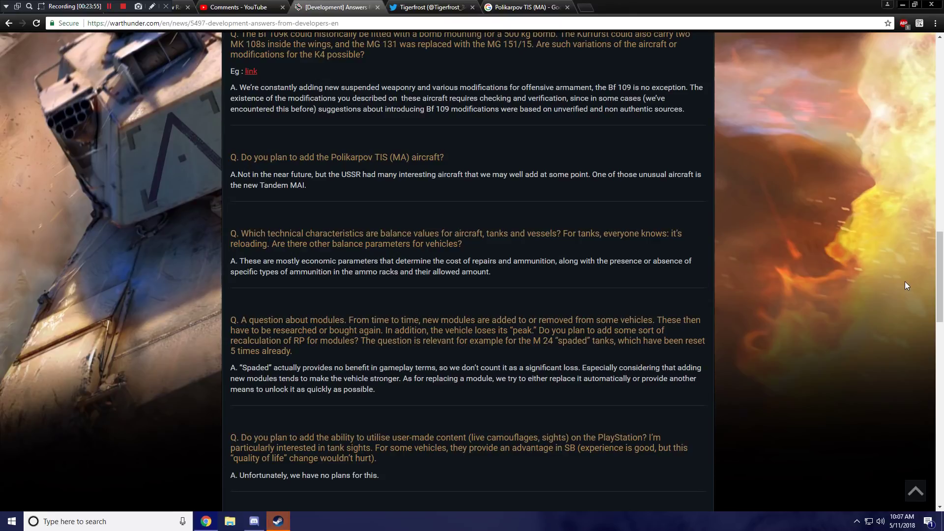
left_click_drag(942, 246, 941, 255)
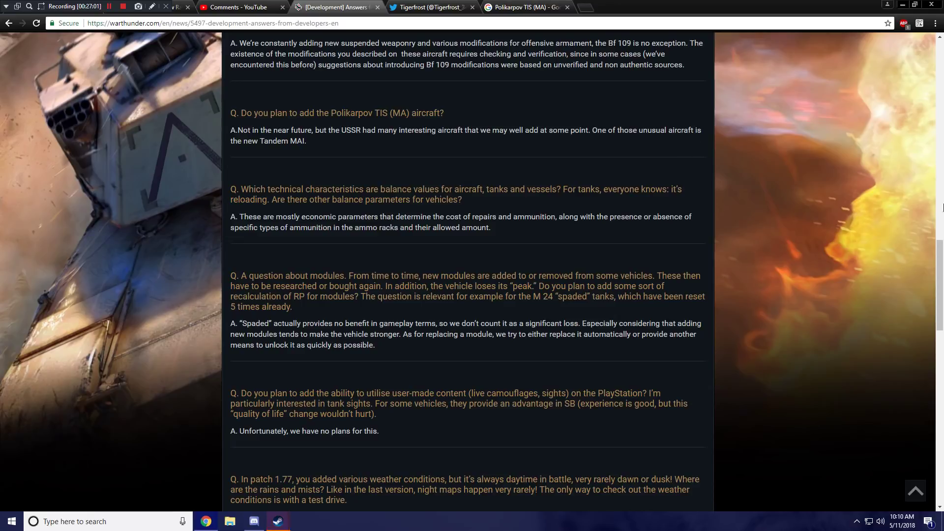
left_click_drag(941, 259, 941, 267)
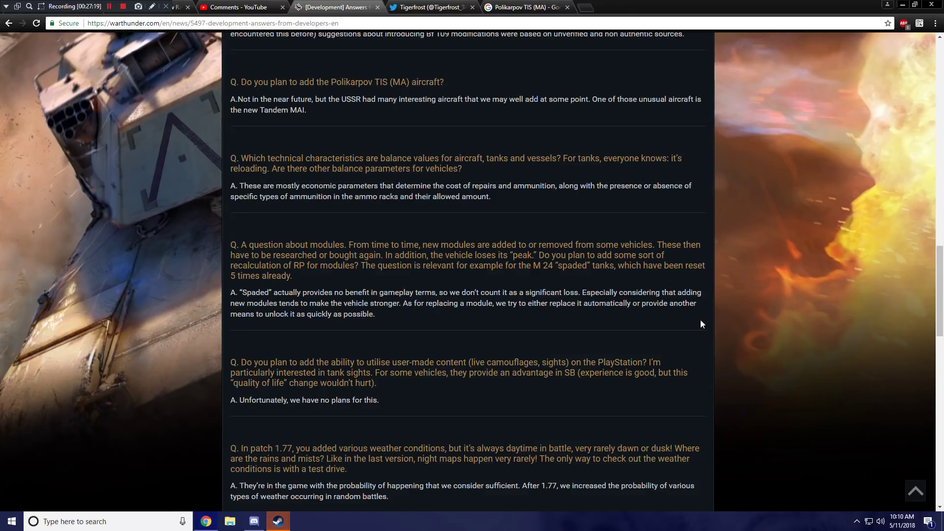
left_click_drag(240, 449, 350, 470)
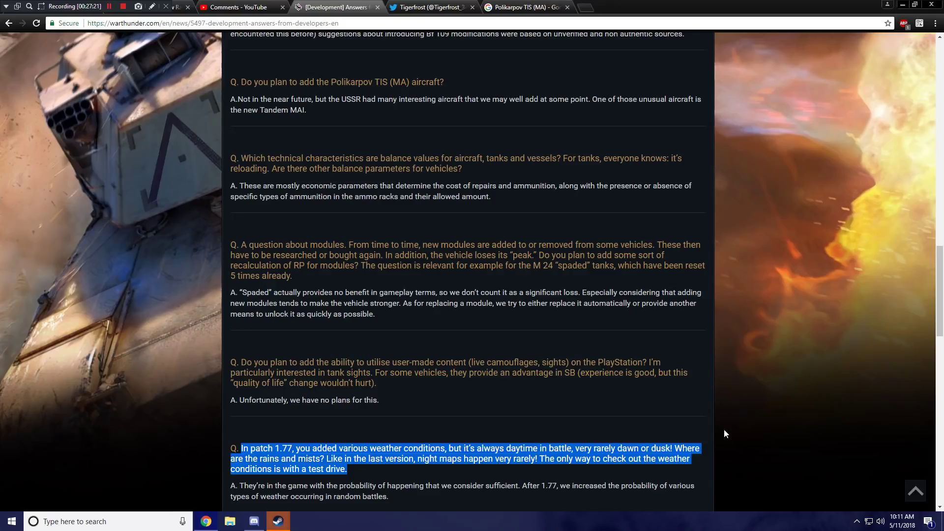
left_click(820, 381)
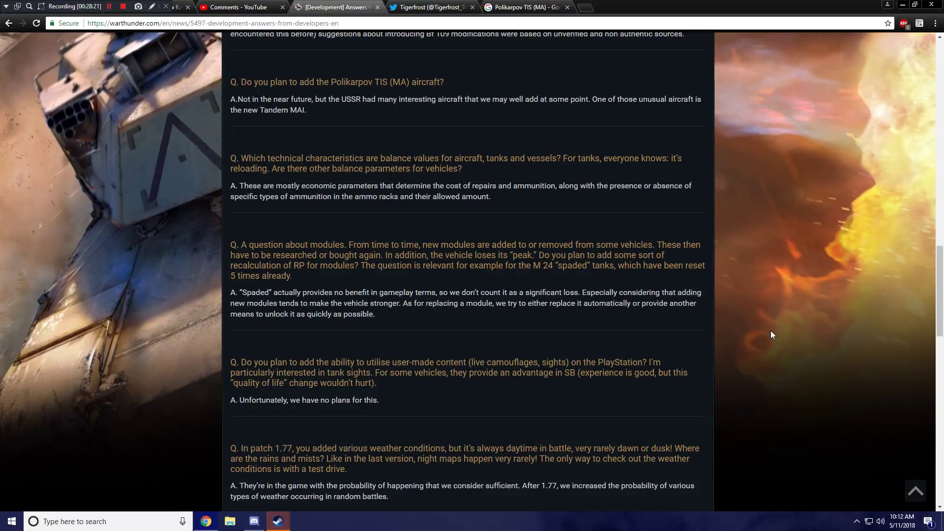
left_click_drag(940, 281, 941, 297)
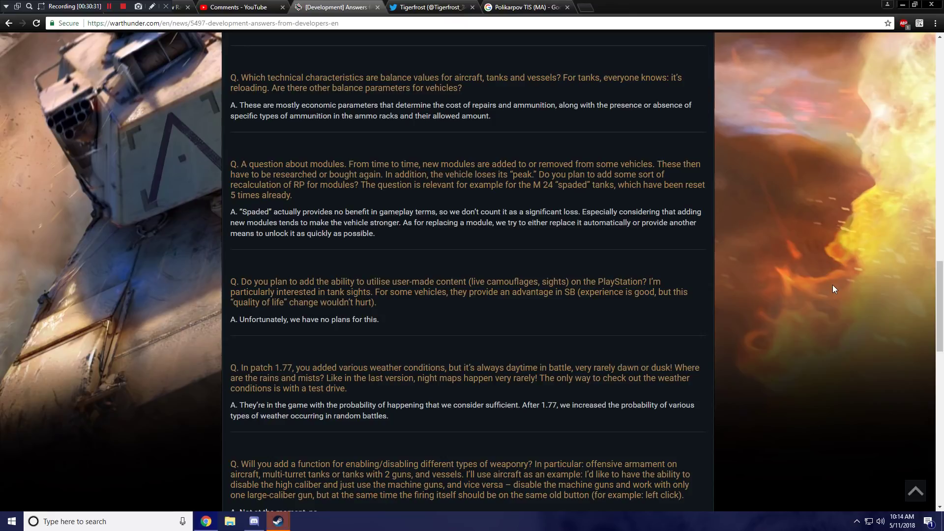
left_click_drag(938, 285, 938, 291)
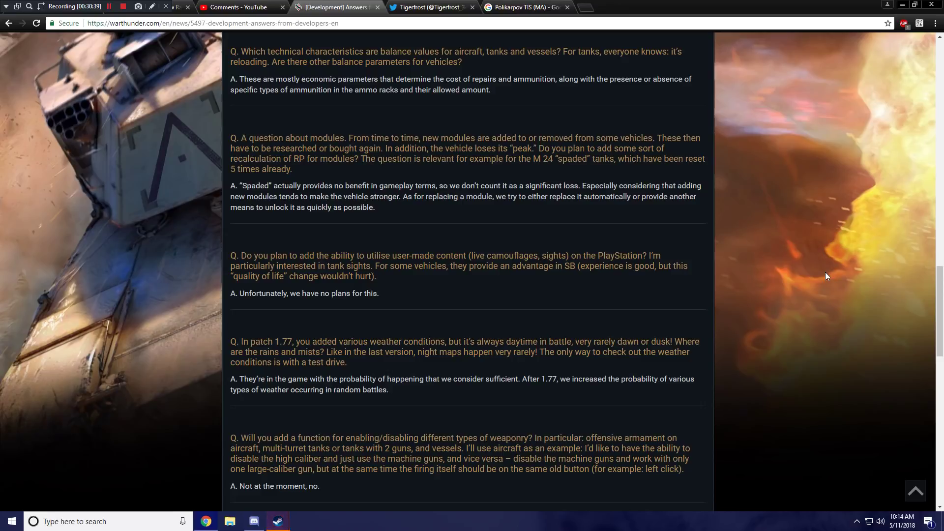
left_click_drag(938, 288, 932, 322)
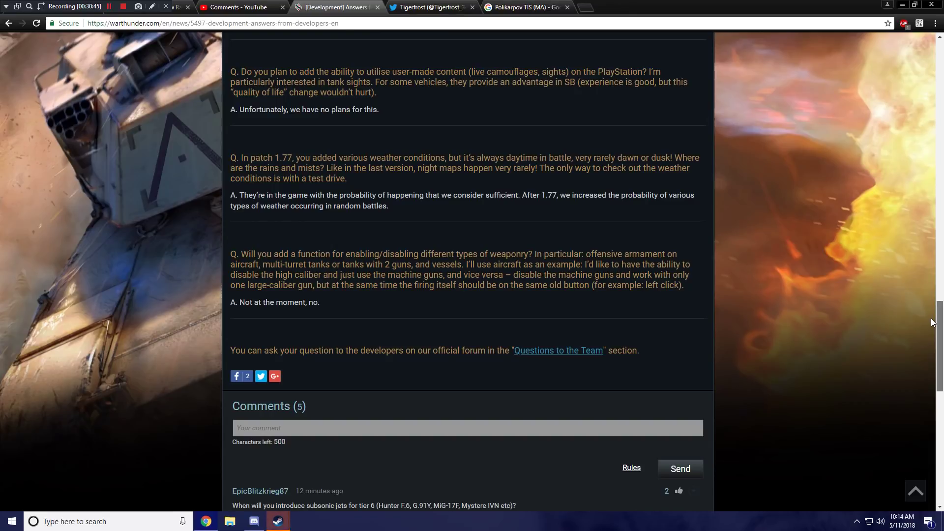
scroll(922, 296, "up", 5)
scroll(904, 243, "up", 2)
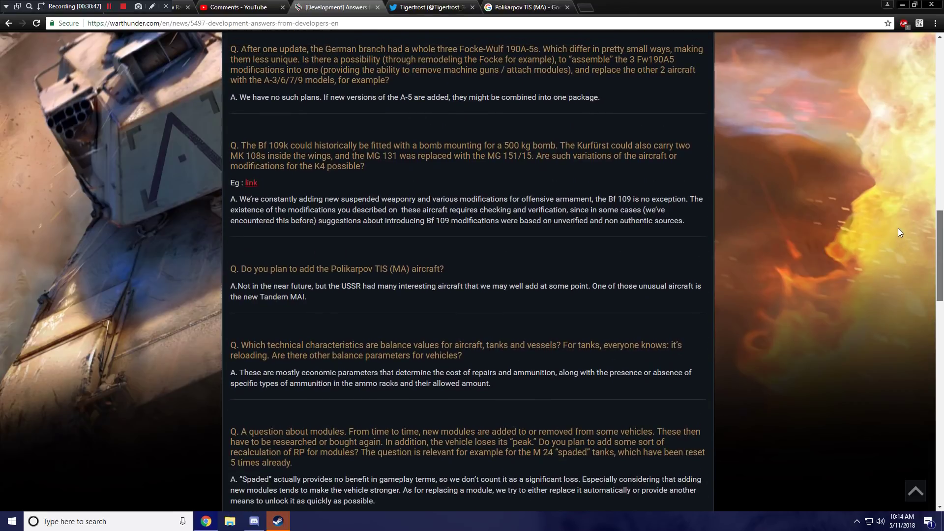
scroll(898, 225, "up", 1)
scroll(895, 211, "up", 2)
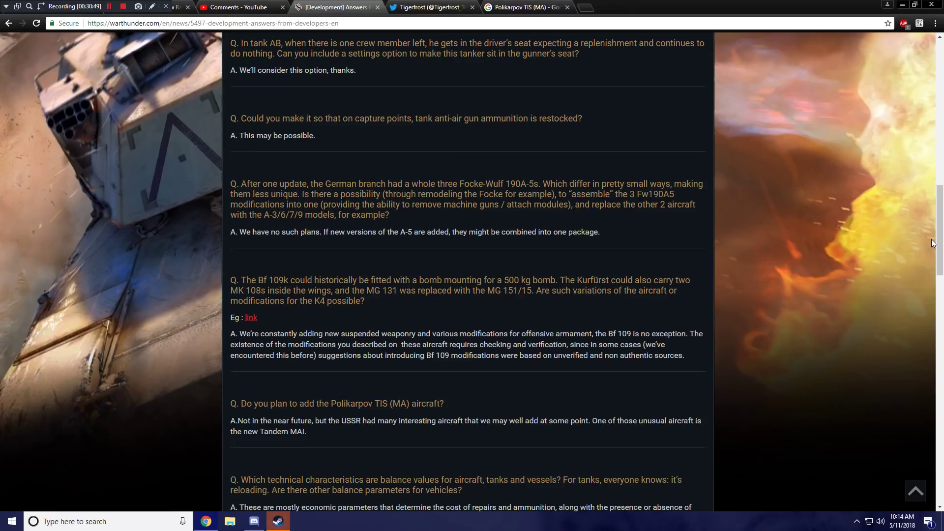
mouse_move(933, 244)
left_mouse_down()
mouse_move(924, 320)
mouse_move(916, 112)
mouse_move(894, 135)
mouse_move(896, 163)
left_mouse_up()
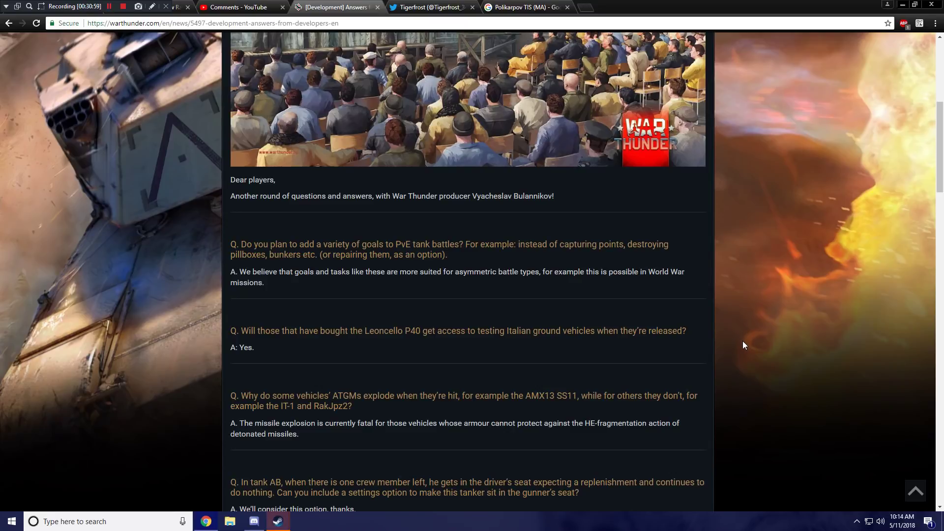
scroll(728, 336, "down", 2)
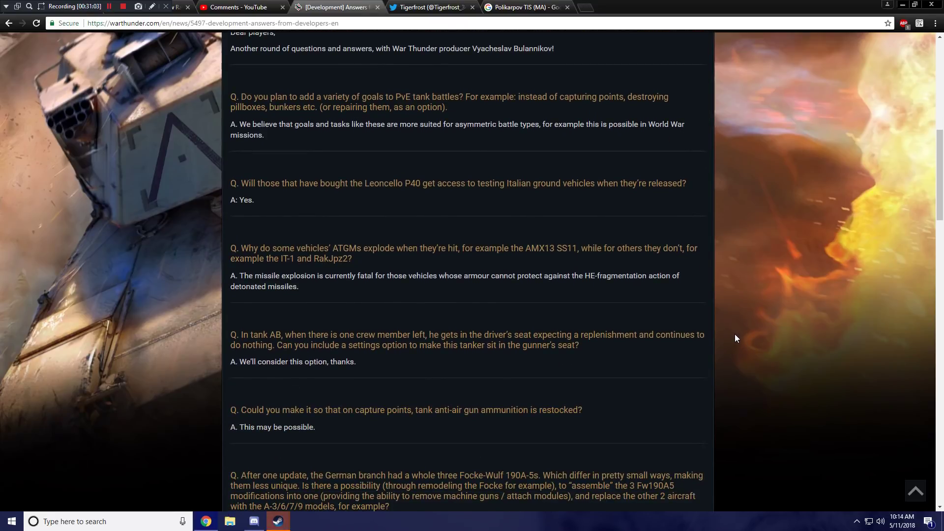
scroll(735, 335, "down", 3)
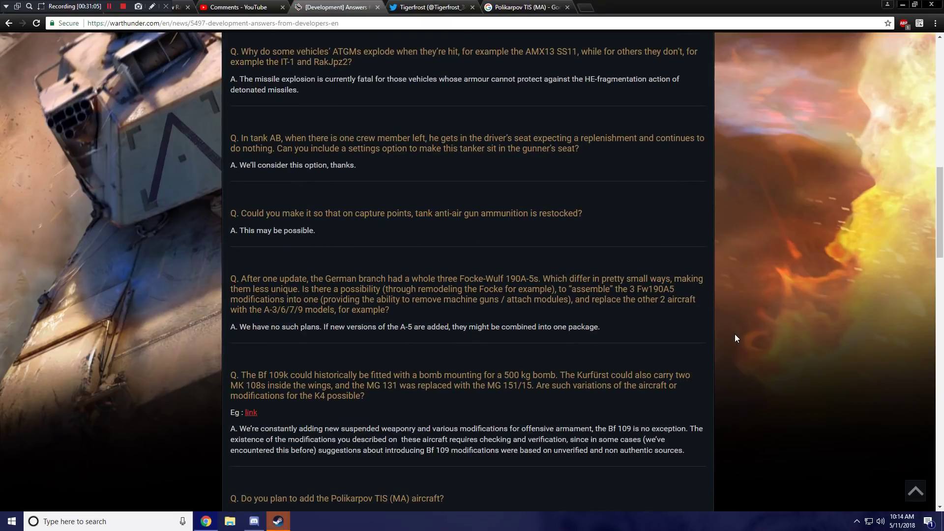